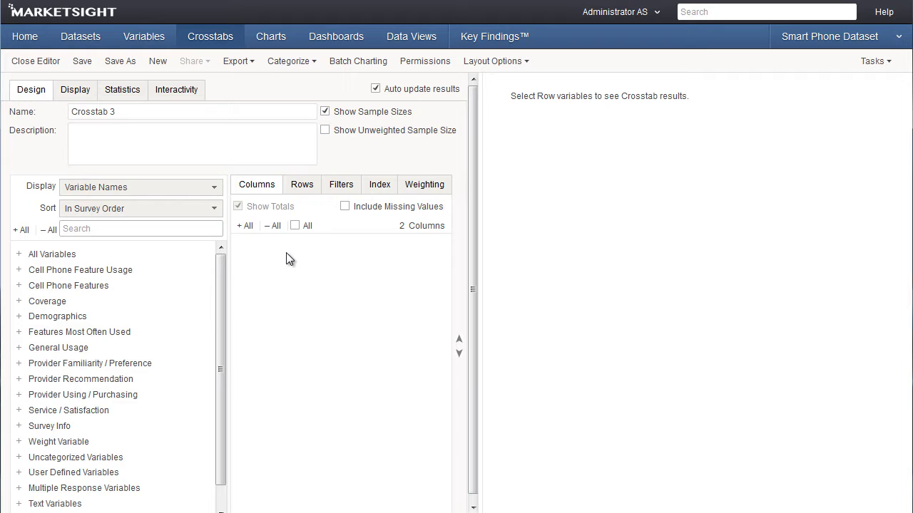
# Expand Demographics to list Age, Gender and Household Income, leaving label display and survey-order sorting unchanged
pyautogui.click(19, 316)
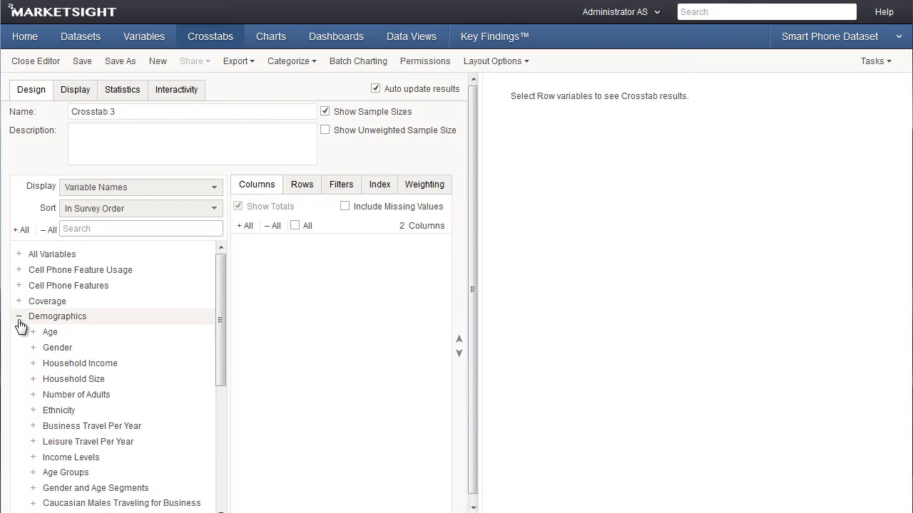
pyautogui.scroll(-1, 93, 334)
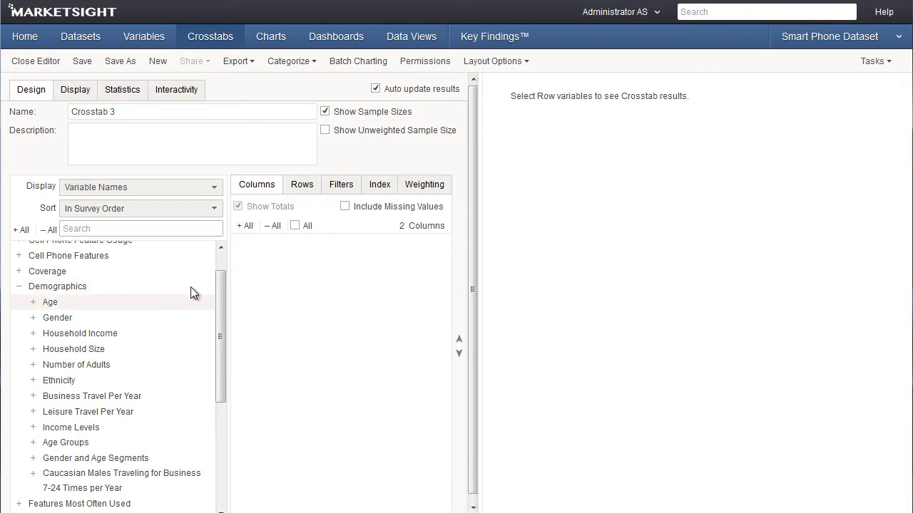
pyautogui.click(220, 190)
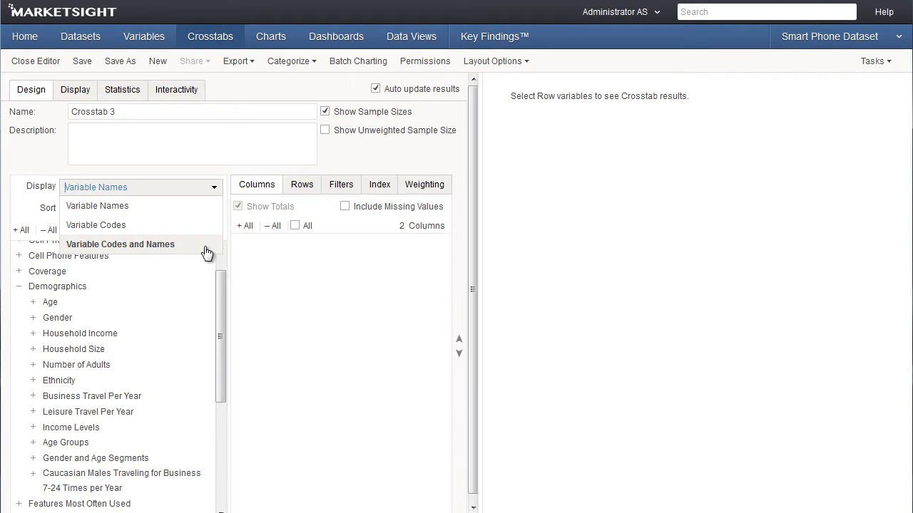
pyautogui.click(214, 188)
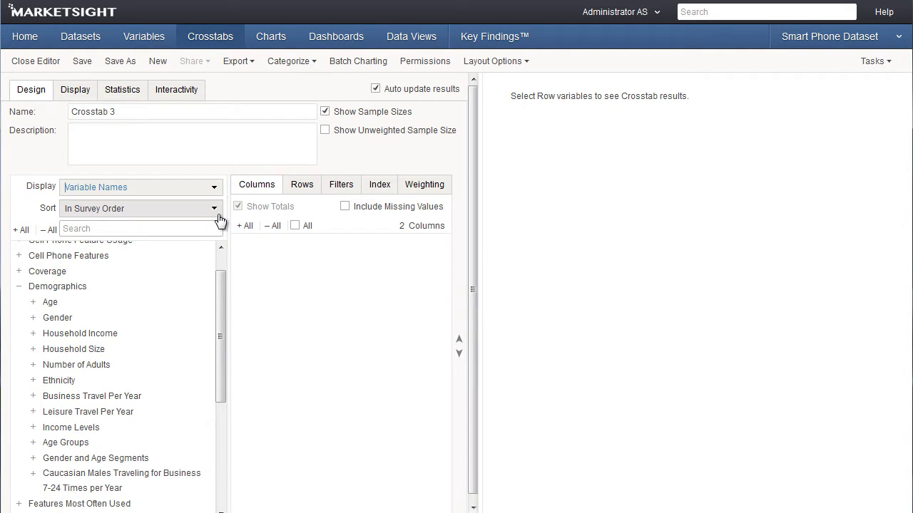
pyautogui.click(218, 216)
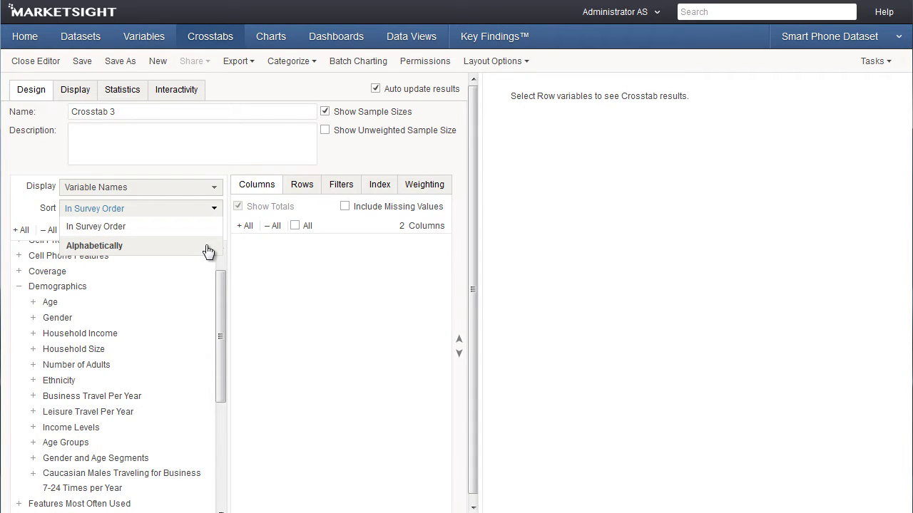
pyautogui.click(231, 268)
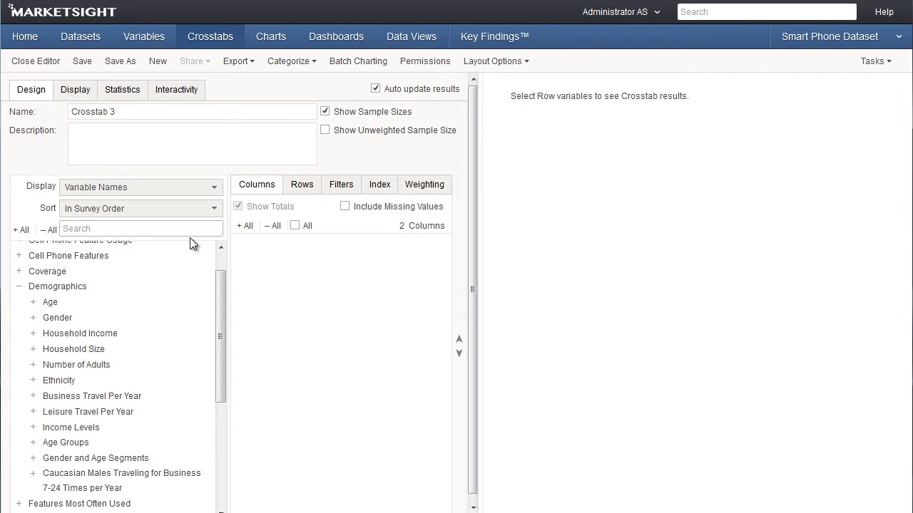
pyautogui.write('supernova')
pyautogui.press('Return')
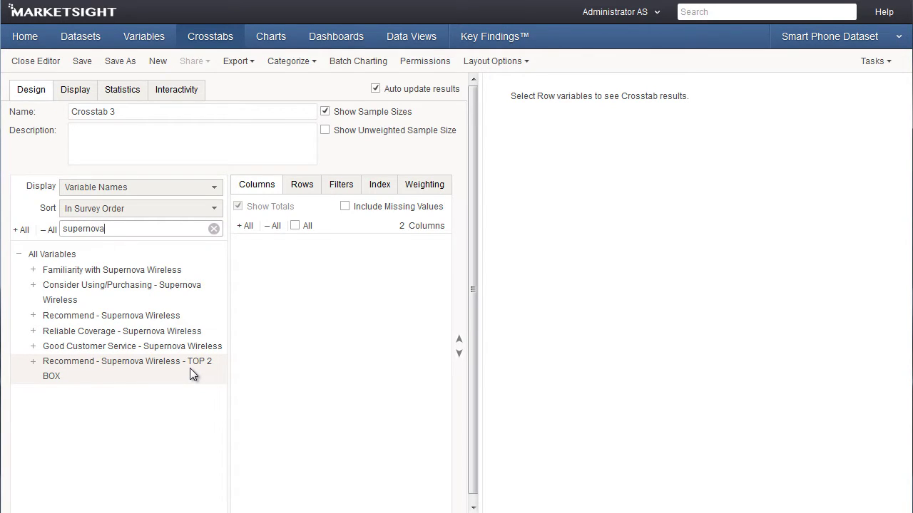
pyautogui.click(213, 230)
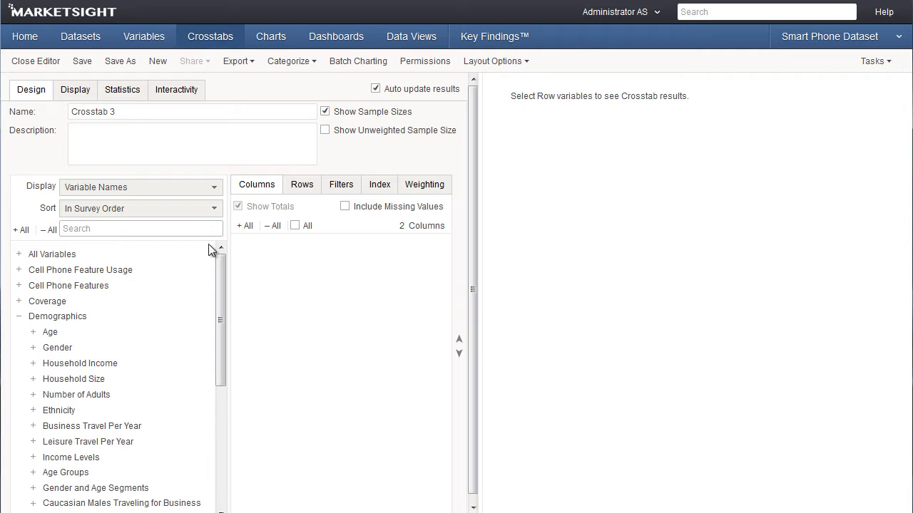
# Add Gender and Age as separate column tables, Gender as Table 1 and Age as Table 2
pyautogui.click(145, 336)
pyautogui.keyDown('shift'); pyautogui.click(110, 400); pyautogui.keyUp('shift')
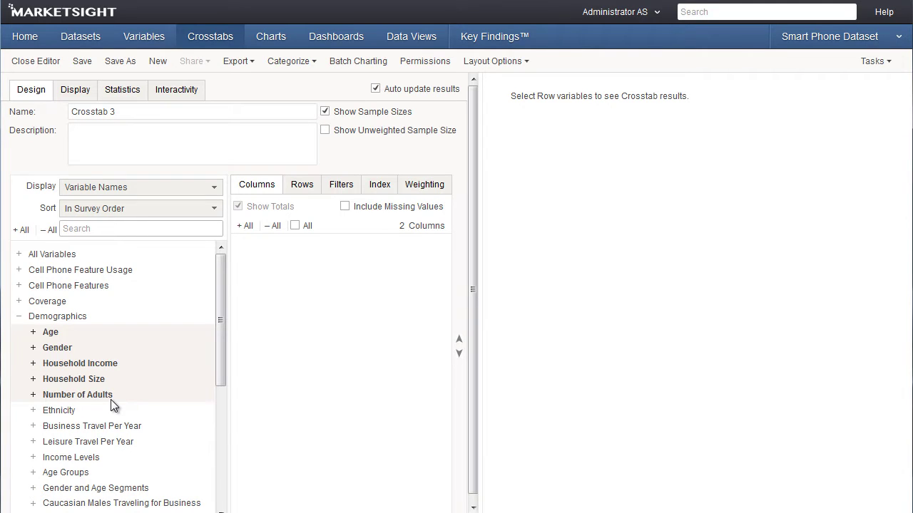
pyautogui.keyDown('shift'); pyautogui.click(104, 345); pyautogui.keyUp('shift')
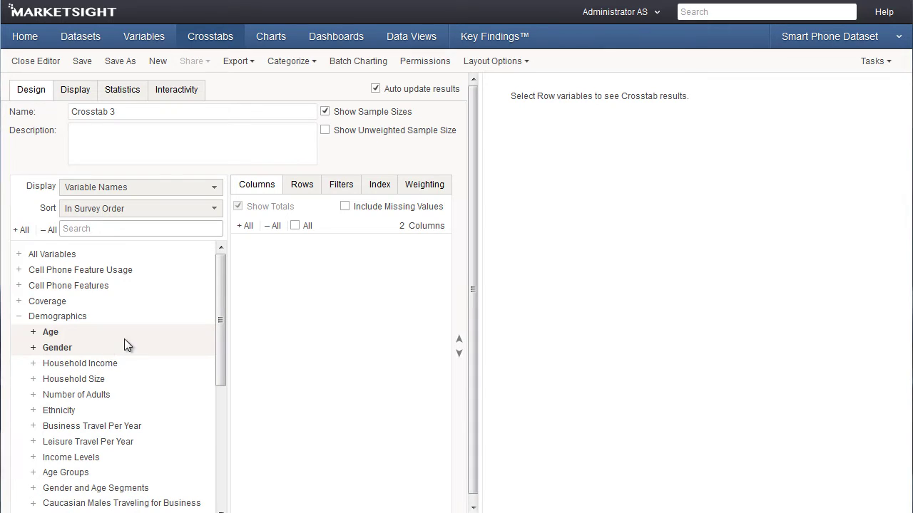
pyautogui.moveTo(124, 339); pyautogui.dragTo(287, 276)
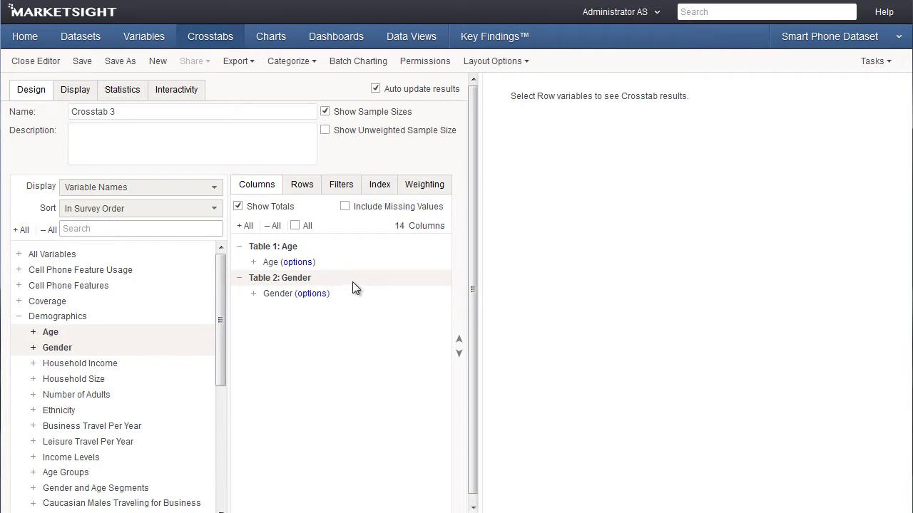
pyautogui.click(459, 340)
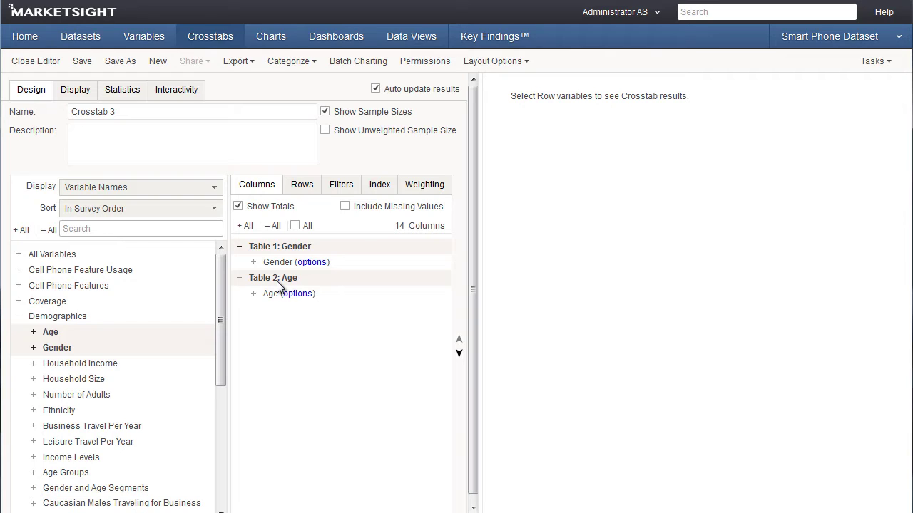
pyautogui.moveTo(278, 279); pyautogui.dragTo(291, 246)
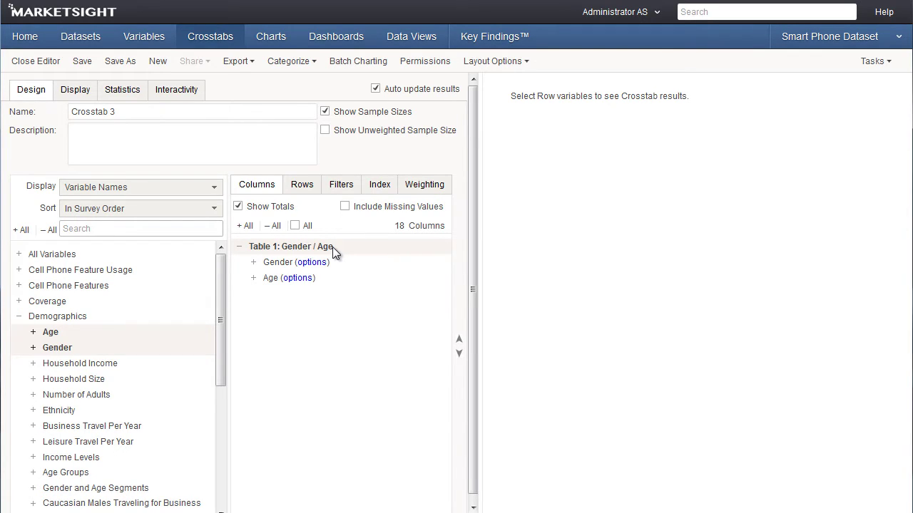
pyautogui.moveTo(328, 275); pyautogui.dragTo(321, 318)
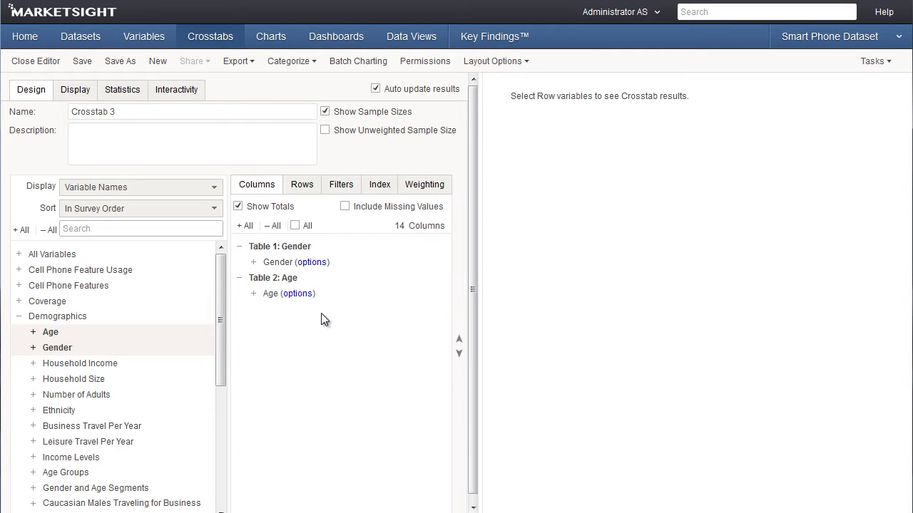
# Show all column categories, exclude Decline to Answer from Age, and shorten Gender headers to M and F
pyautogui.click(243, 226)
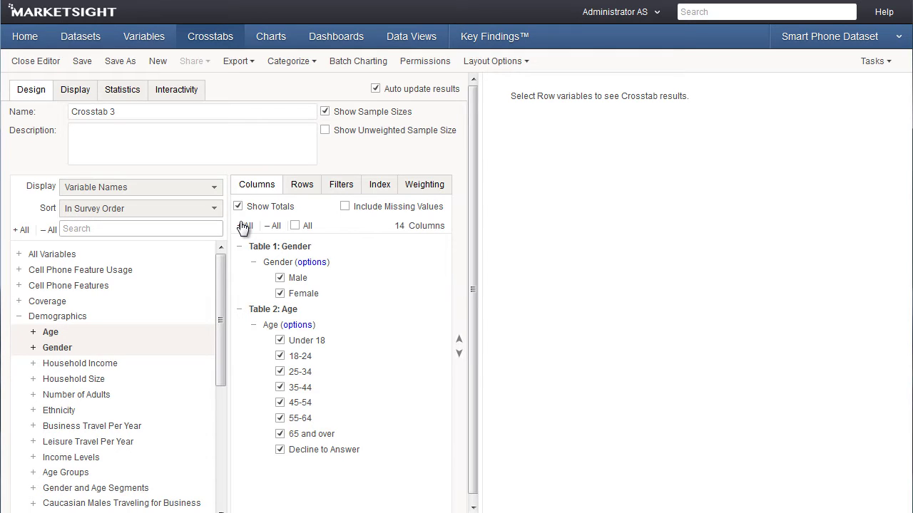
pyautogui.click(279, 450)
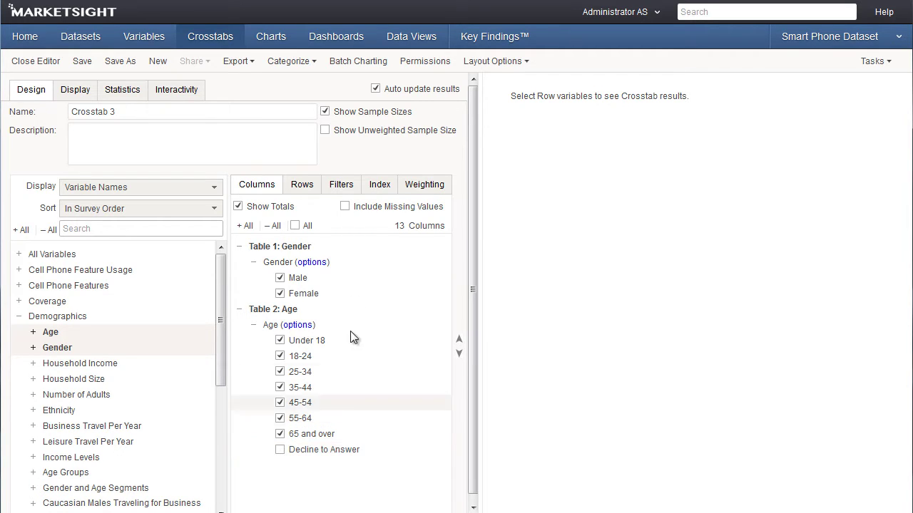
pyautogui.click(303, 265)
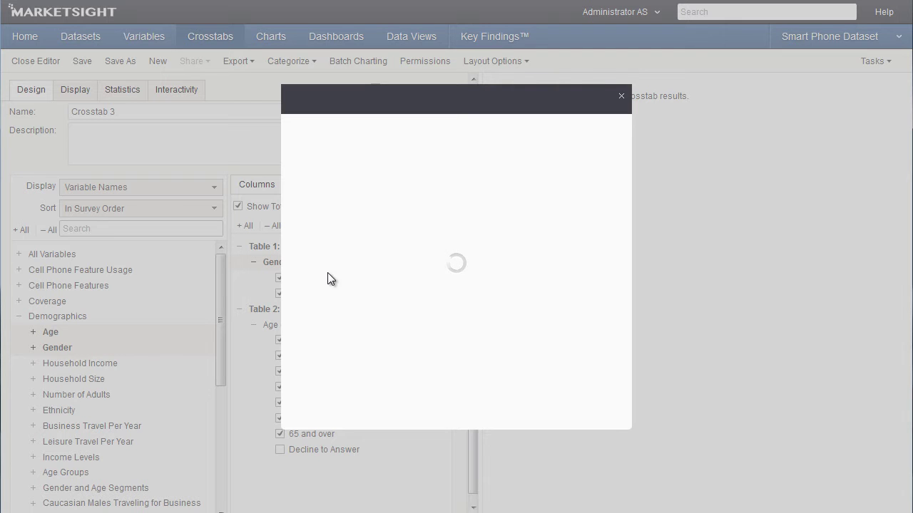
pyautogui.click(465, 230)
pyautogui.press('BackSpace')
pyautogui.press('BackSpace')
pyautogui.press('BackSpace')
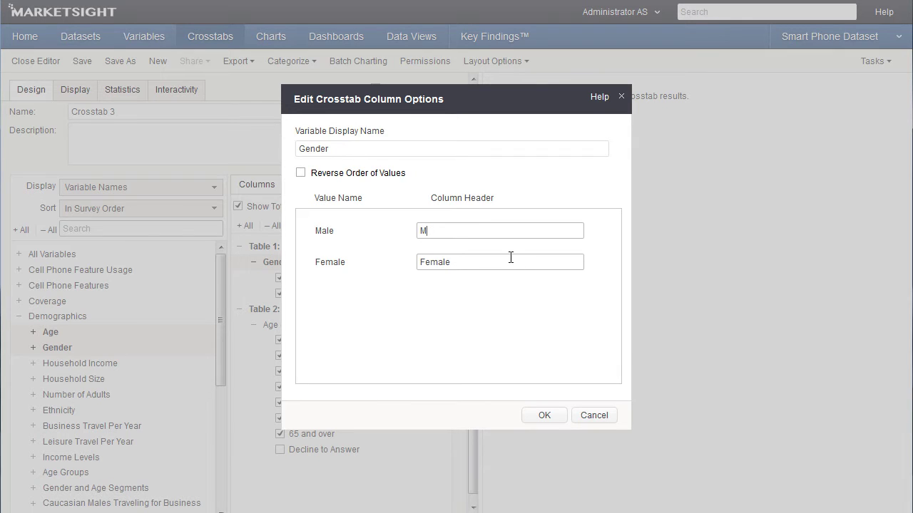
pyautogui.moveTo(465, 262); pyautogui.dragTo(425, 263)
pyautogui.click(530, 413)
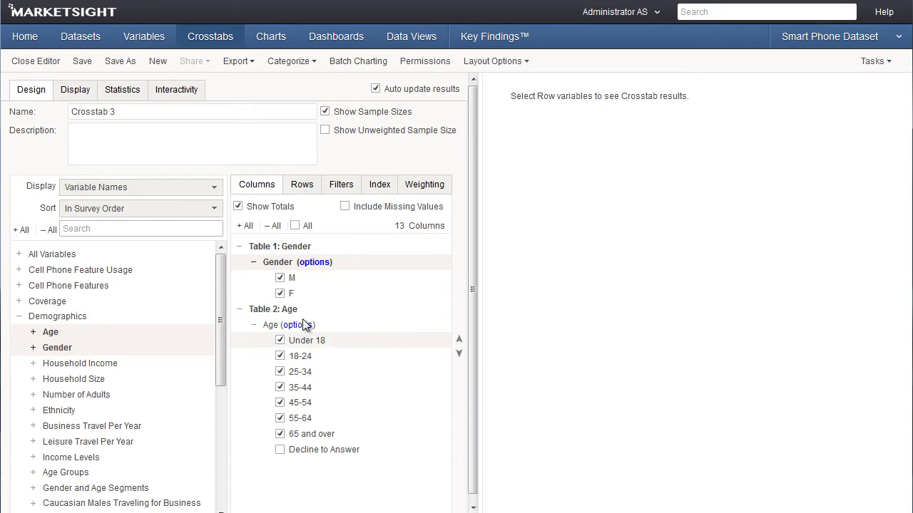
# Rename Age's 65 and over column header to 65+
pyautogui.click(298, 325)
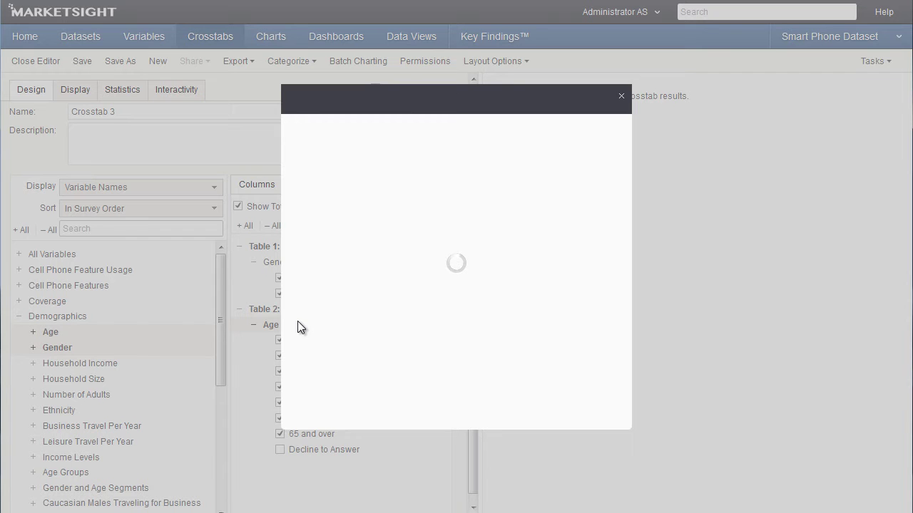
pyautogui.scroll(-3, 427, 335)
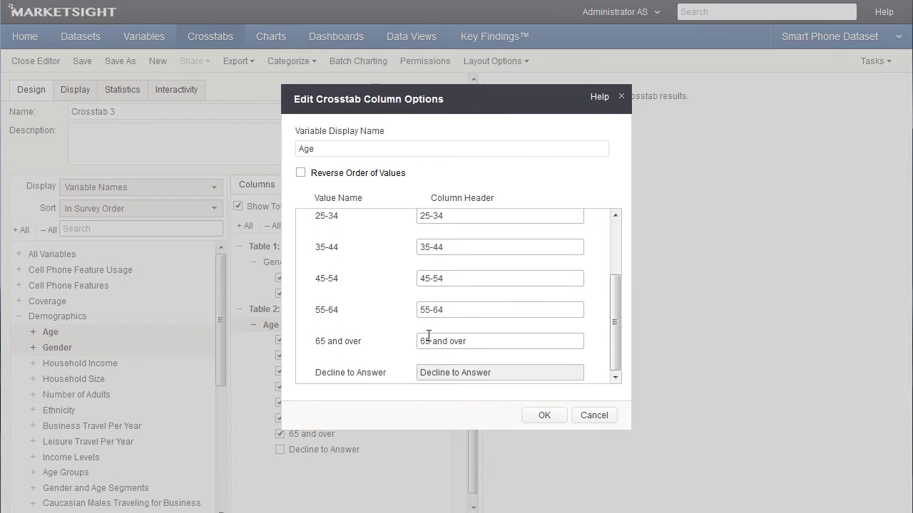
pyautogui.moveTo(473, 340); pyautogui.dragTo(427, 350)
pyautogui.write('5+')
pyautogui.click(540, 417)
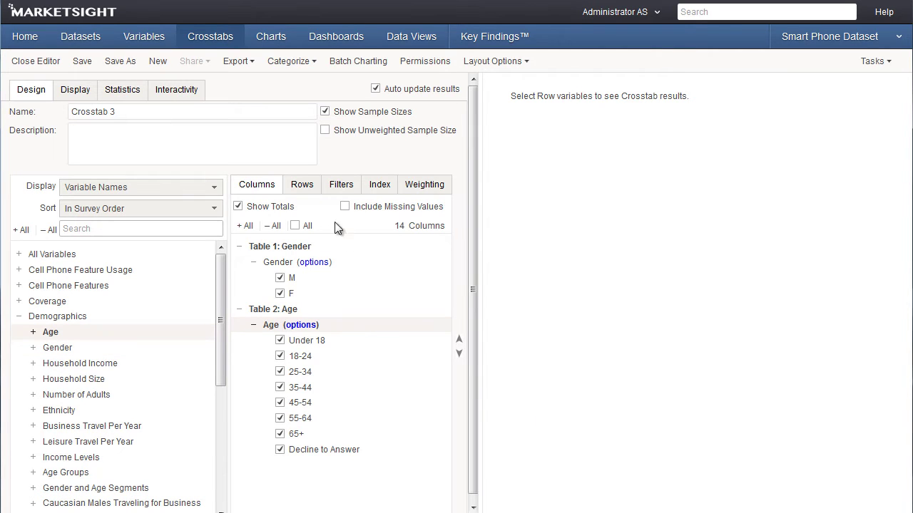
# Add Monthly Cell Phone Bill ($) and Purpose of Usage from General Usage as row variables
pyautogui.click(302, 185)
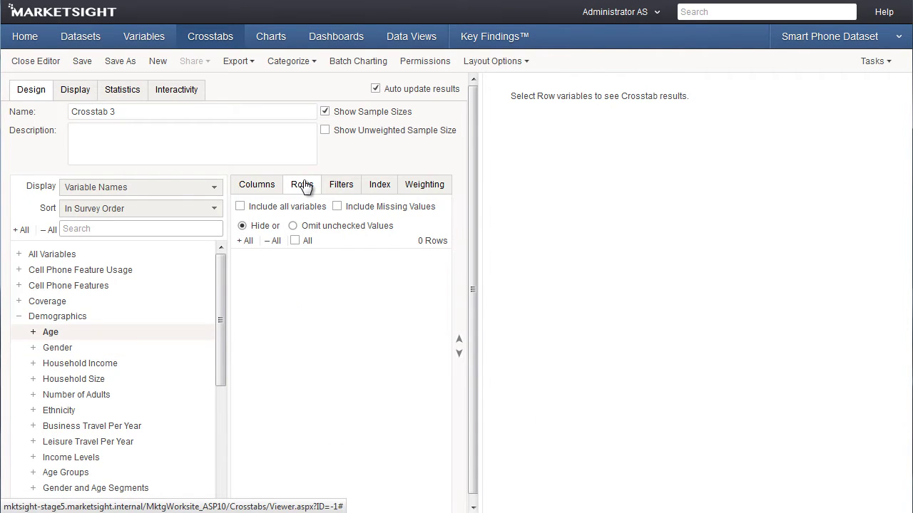
pyautogui.click(20, 317)
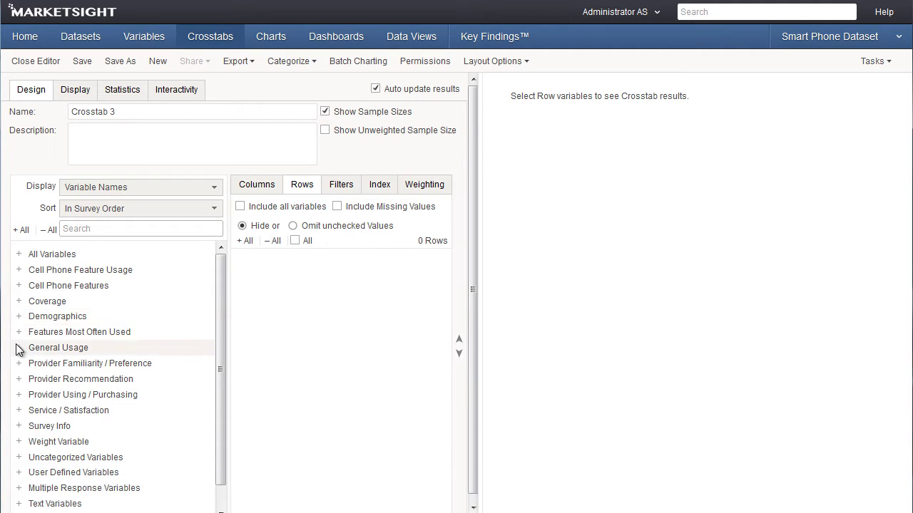
pyautogui.click(19, 348)
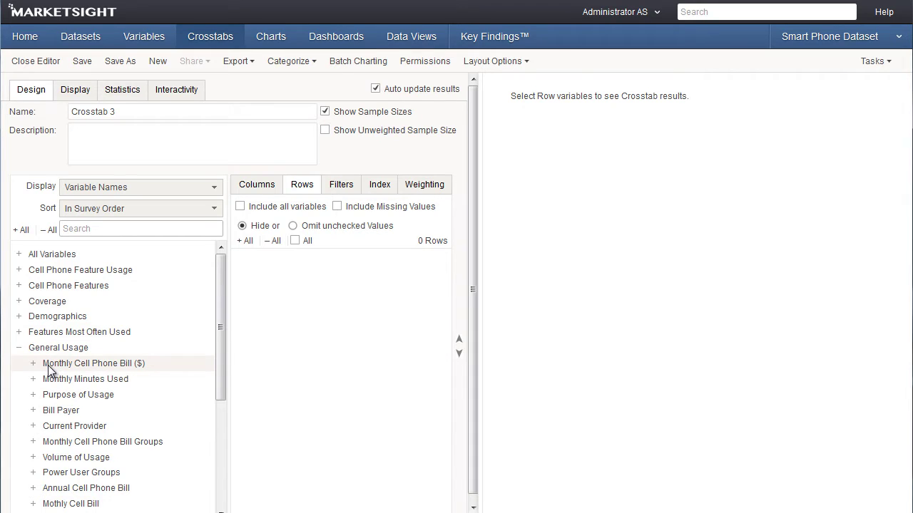
pyautogui.moveTo(48, 365); pyautogui.dragTo(305, 285)
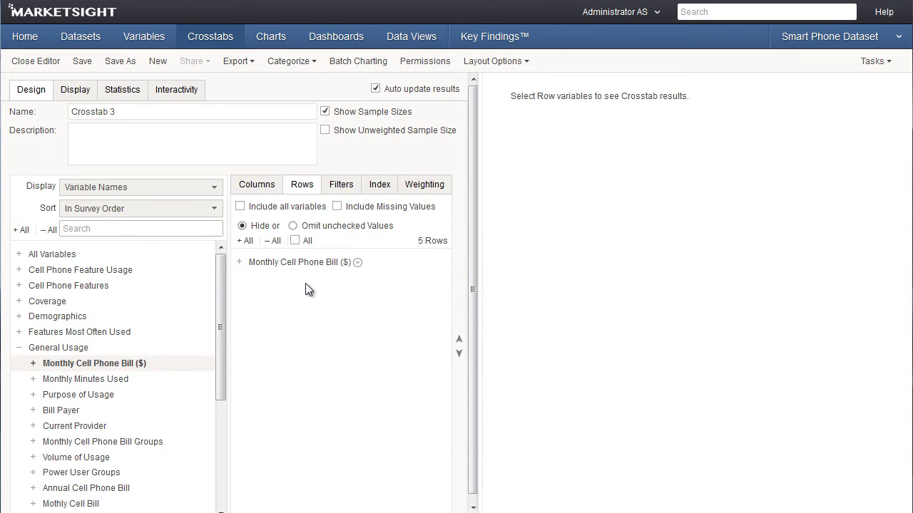
pyautogui.moveTo(130, 391); pyautogui.dragTo(298, 304)
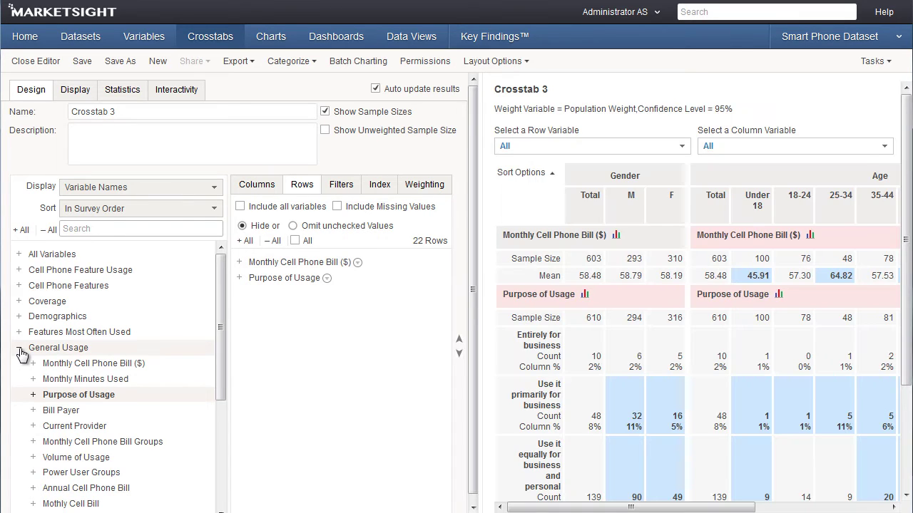
# Add all five Good Customer Service variables from Service / Satisfaction as rows
pyautogui.click(19, 349)
pyautogui.click(18, 410)
pyautogui.click(107, 425)
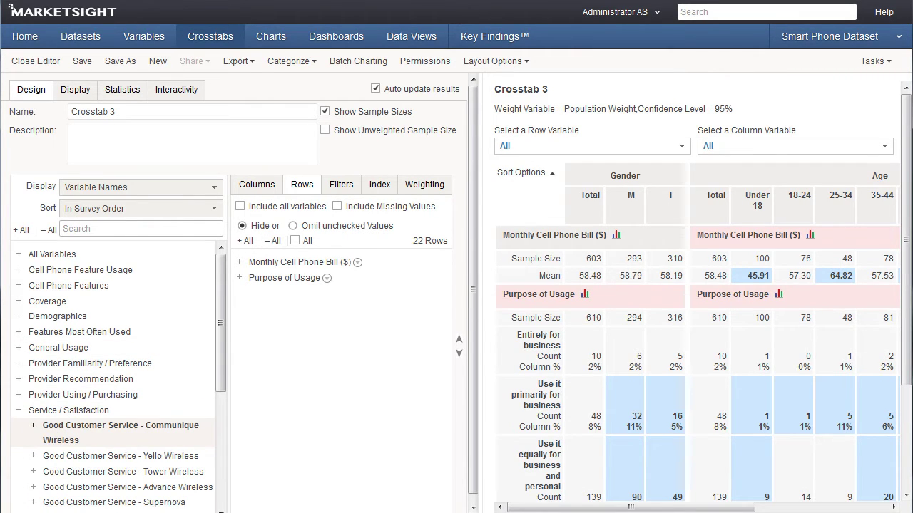
pyautogui.keyDown('shift'); pyautogui.click(136, 503); pyautogui.keyUp('shift')
pyautogui.moveTo(132, 446); pyautogui.dragTo(301, 357)
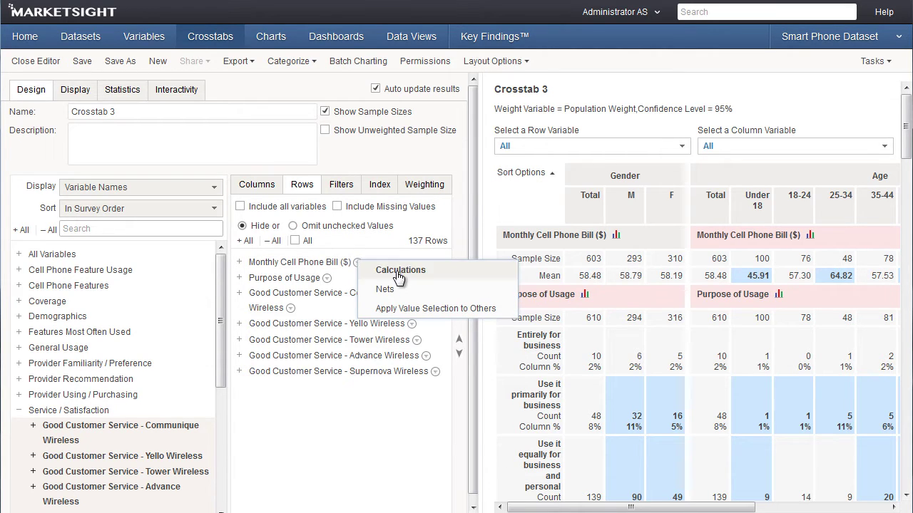
# Discard the median and max additions to the Monthly Cell Phone Bill calculations
pyautogui.click(399, 276)
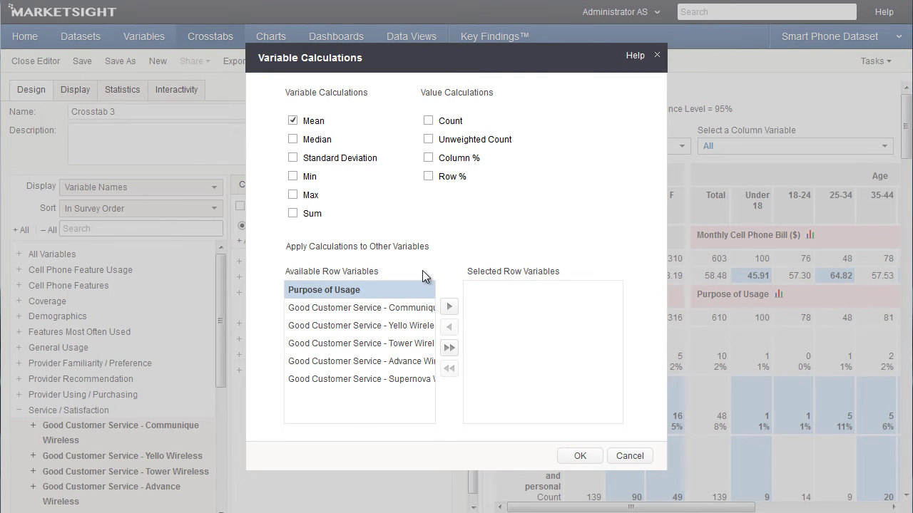
pyautogui.click(305, 139)
pyautogui.click(312, 194)
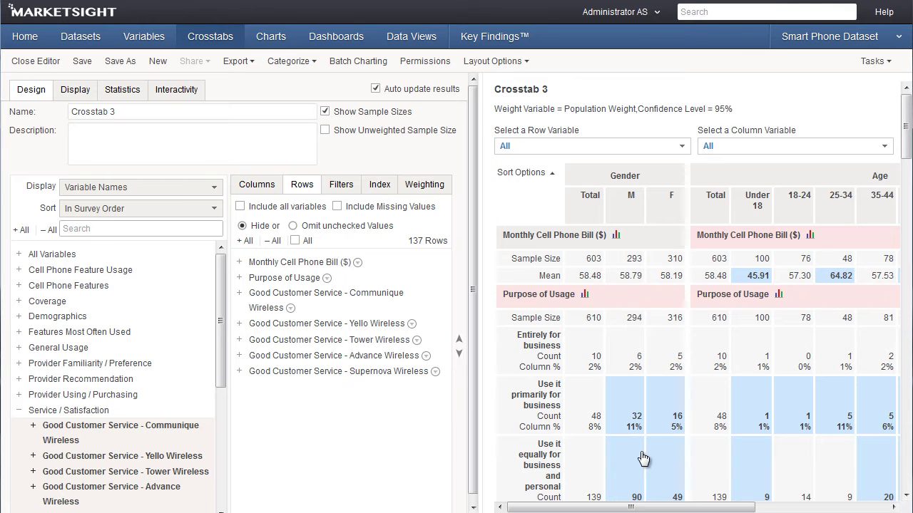
pyautogui.click(636, 457)
# Leave Purpose of Usage calculations unchanged and expand the Yello Wireless response values
pyautogui.click(327, 278)
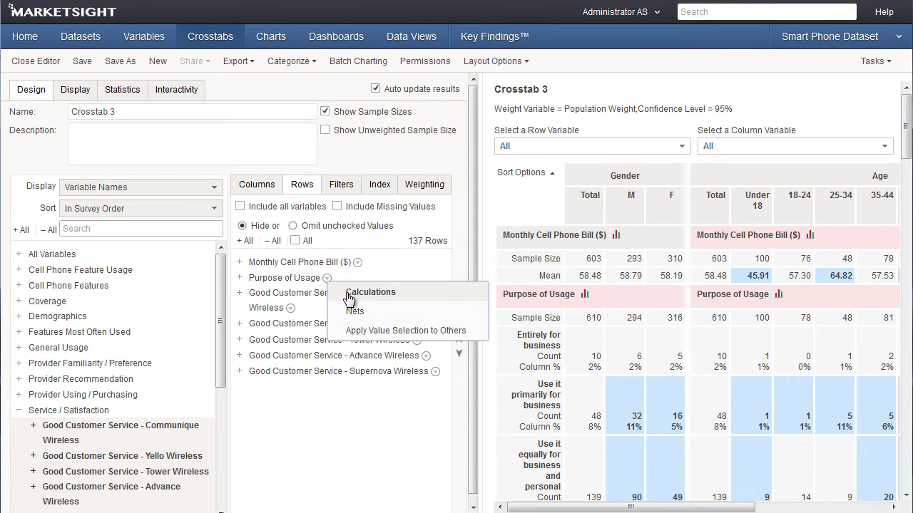
pyautogui.click(348, 296)
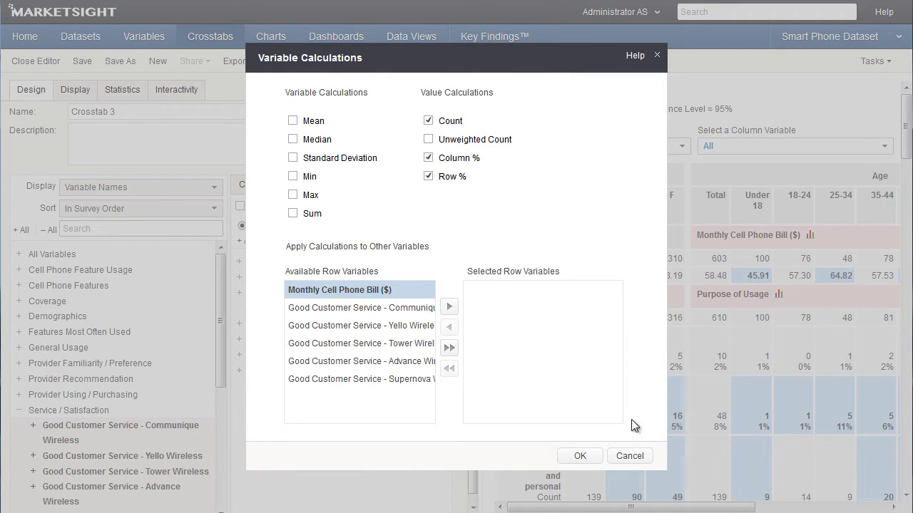
pyautogui.click(630, 456)
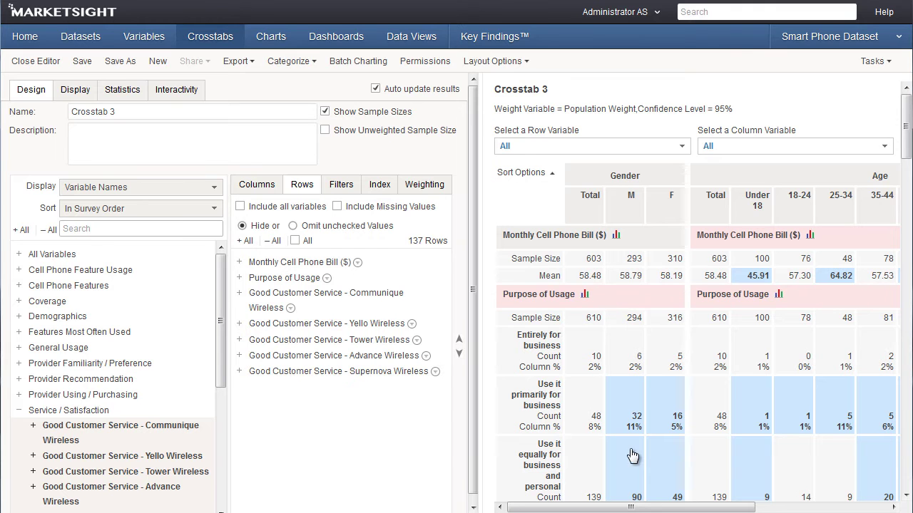
pyautogui.click(239, 323)
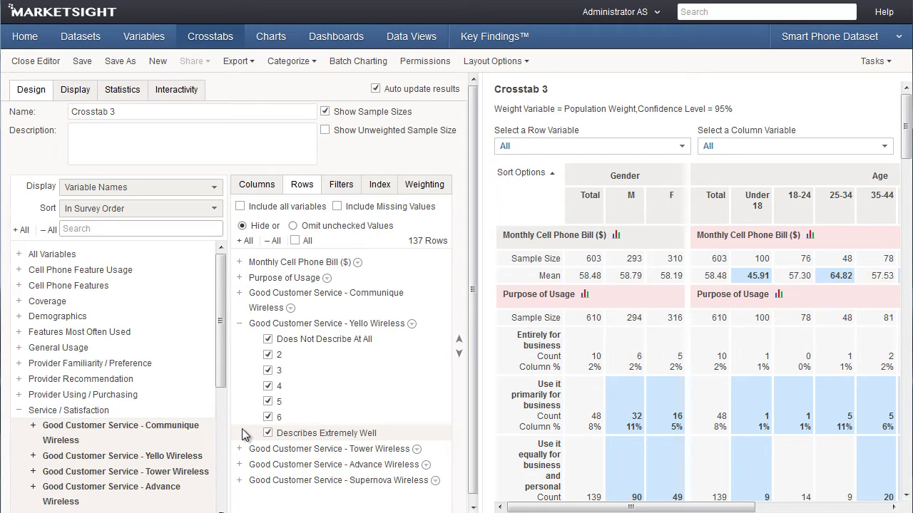
# Add Top 2, Bottom 2 and NPS nets to Yello Wireless and the four other Good Customer Service rows
pyautogui.click(411, 324)
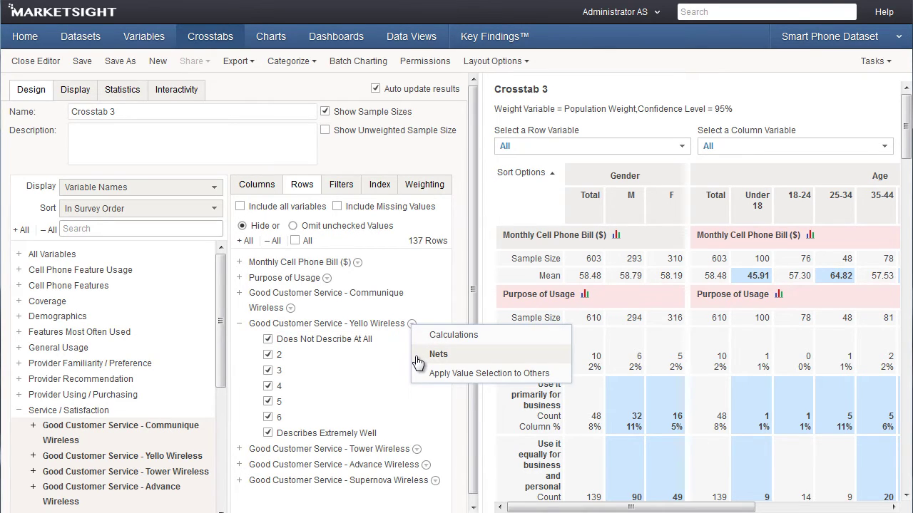
pyautogui.click(417, 362)
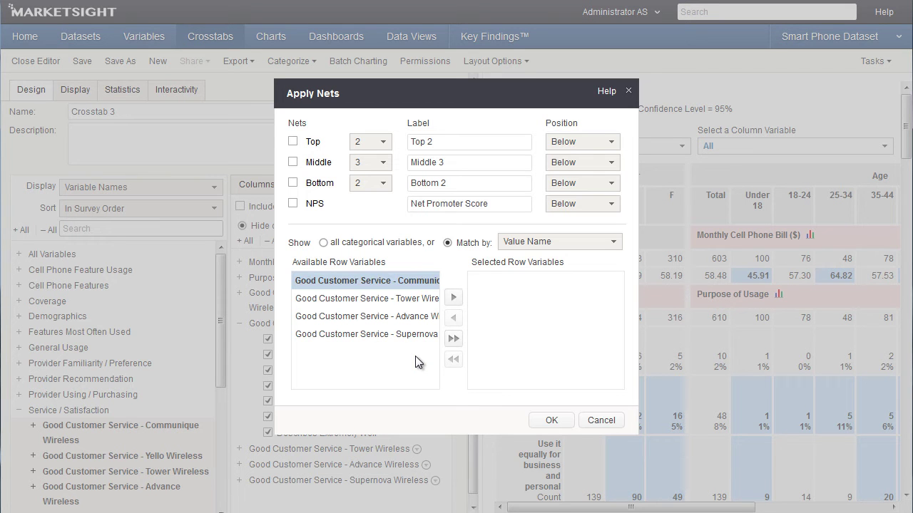
pyautogui.click(292, 142)
pyautogui.click(293, 183)
pyautogui.keyDown('shift'); pyautogui.click(321, 335); pyautogui.keyUp('shift')
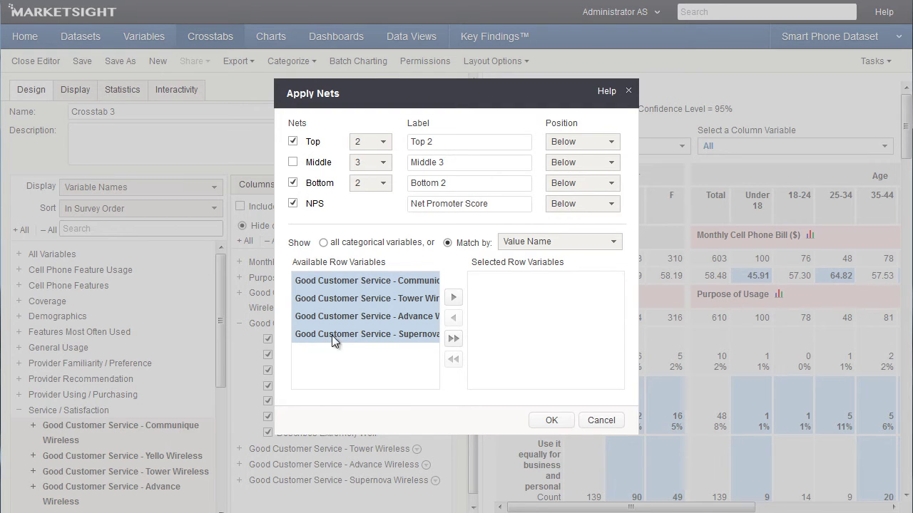
pyautogui.click(456, 297)
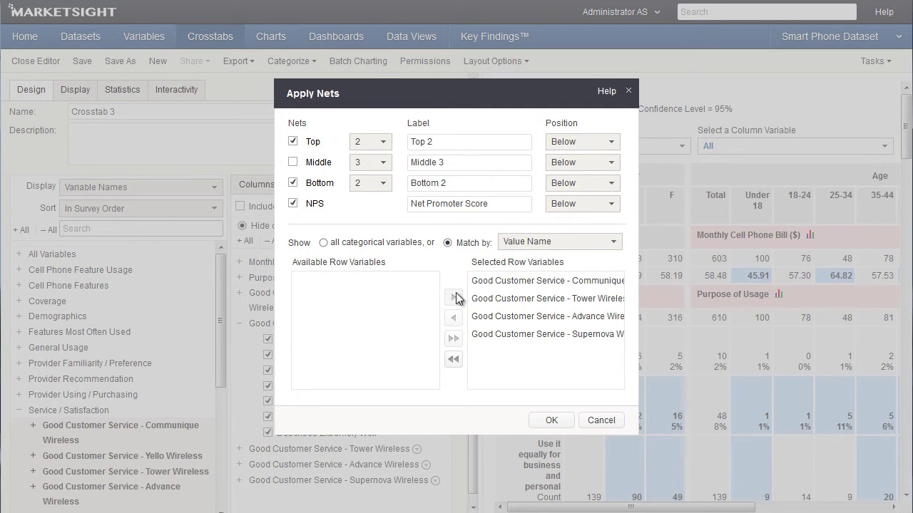
# Apply the nets so Crosstab 3 reaches 172 rows, then go to the Filters settings
pyautogui.click(555, 420)
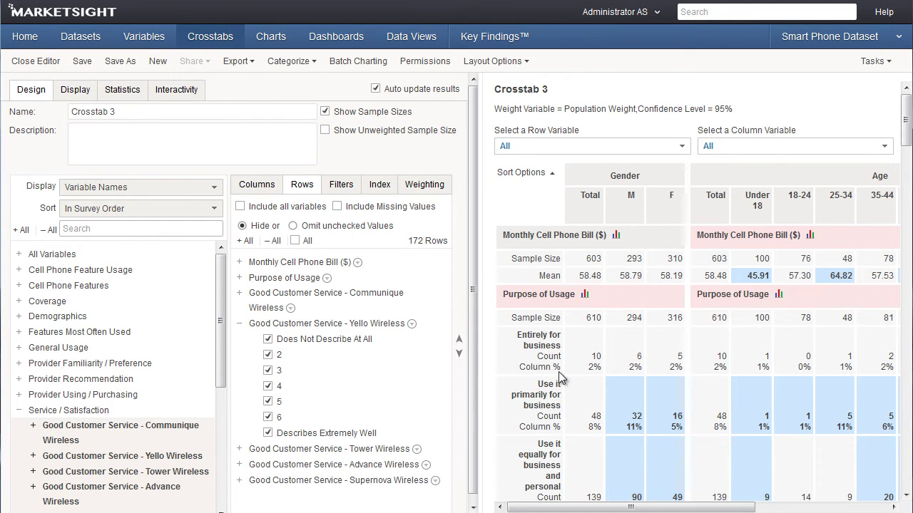
pyautogui.click(629, 15)
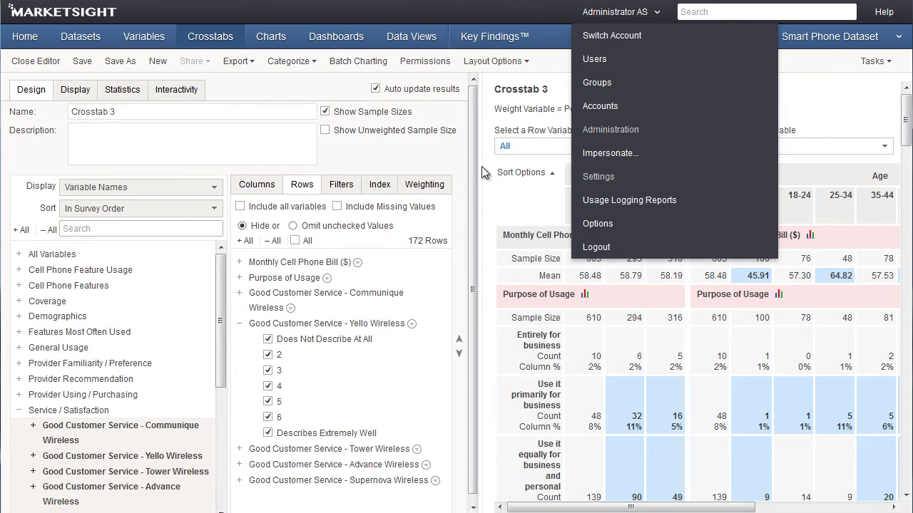
pyautogui.click(345, 187)
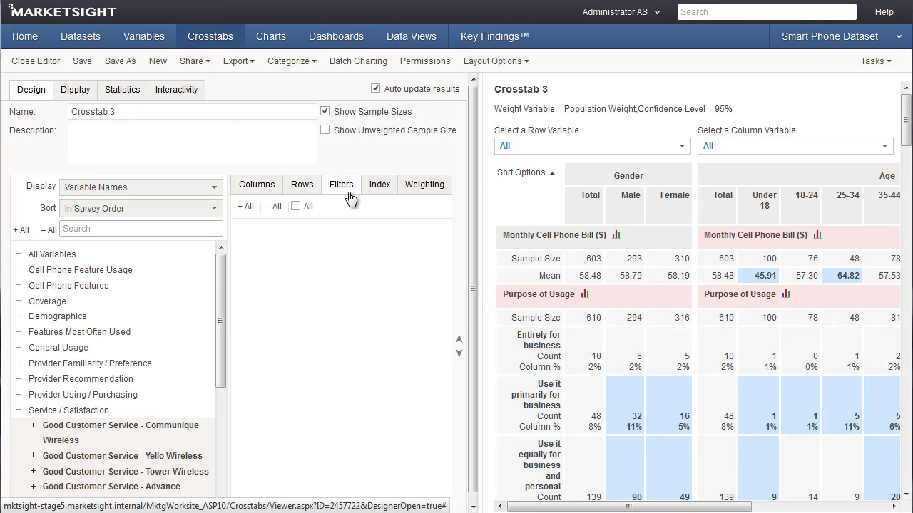
# Apply the saved Business Travelers Making +50k filter, then uncheck its condition to remove it
pyautogui.moveTo(221, 263); pyautogui.dragTo(201, 419)
pyautogui.scroll(-1, 201, 419)
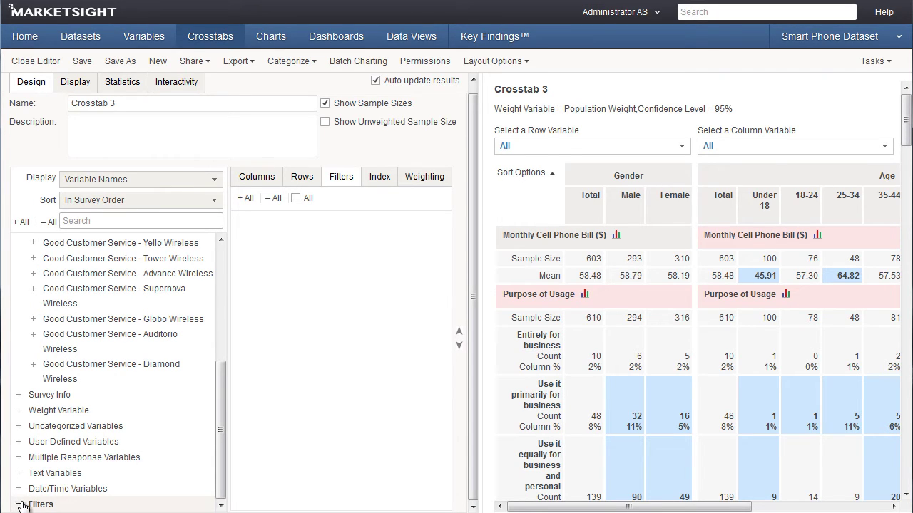
pyautogui.click(20, 505)
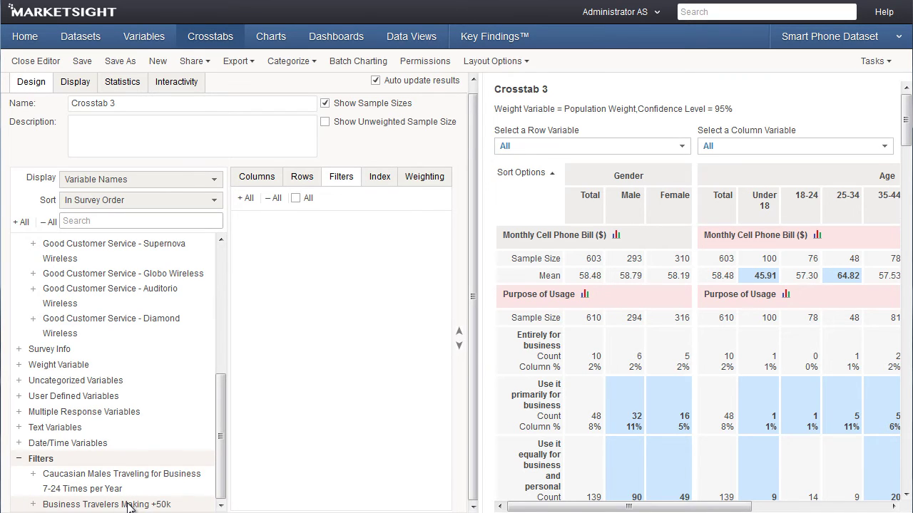
pyautogui.moveTo(128, 505); pyautogui.dragTo(299, 261)
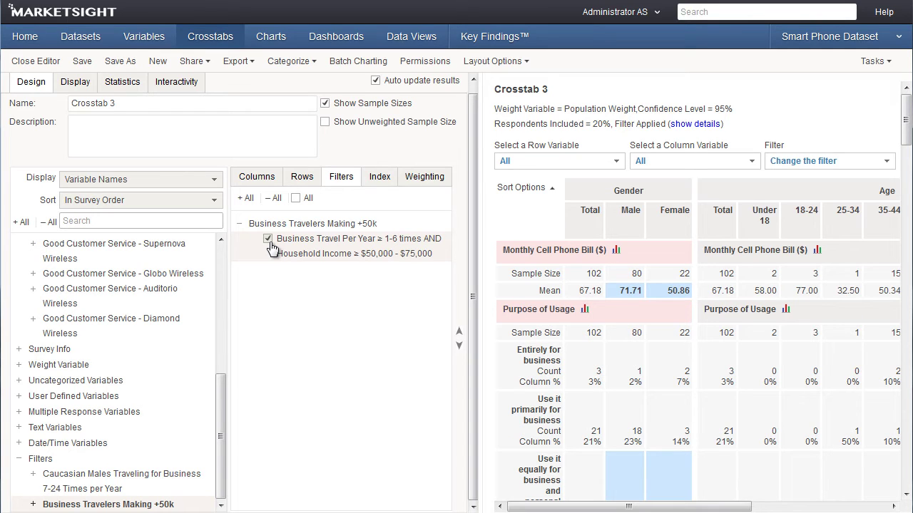
pyautogui.click(268, 240)
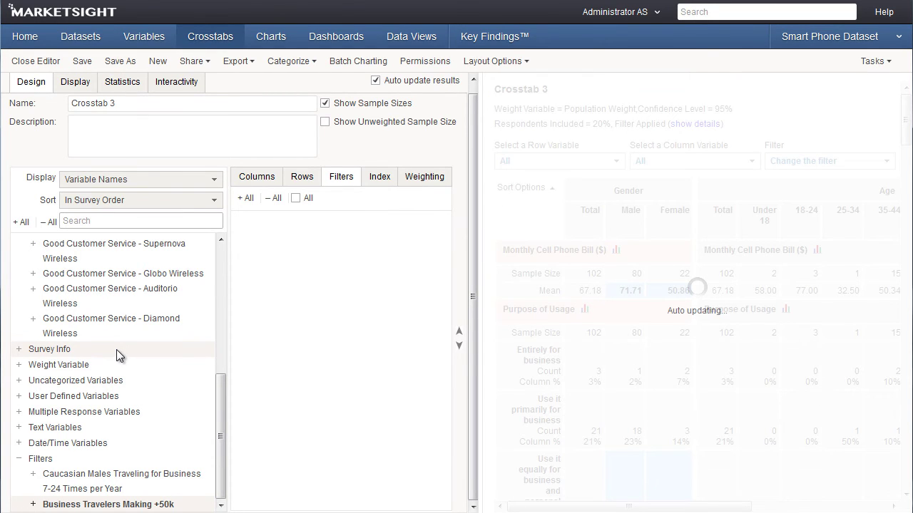
# Add Quarter from Survey Info as a filter with Q1, Q2 and Q3 ticked, covering 75% of respondents
pyautogui.scroll(5, 116, 350)
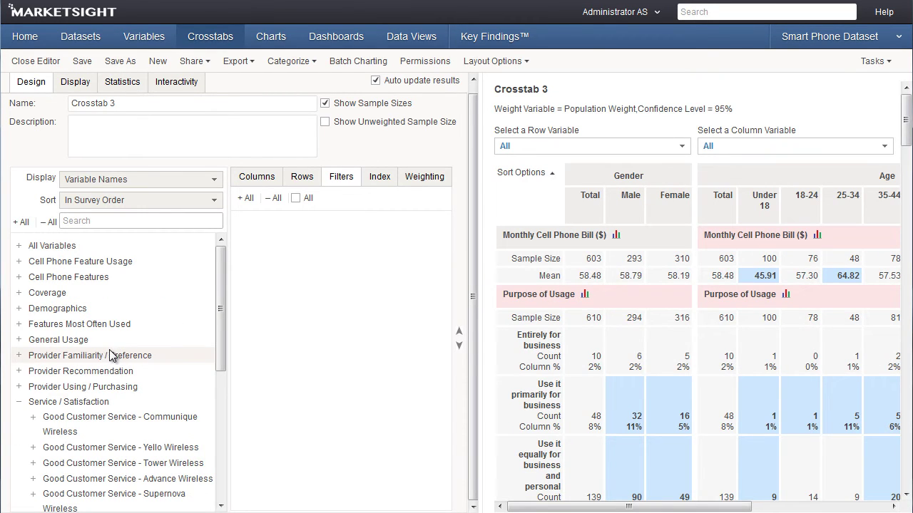
pyautogui.scroll(-4, 85, 353)
pyautogui.scroll(-1, 36, 431)
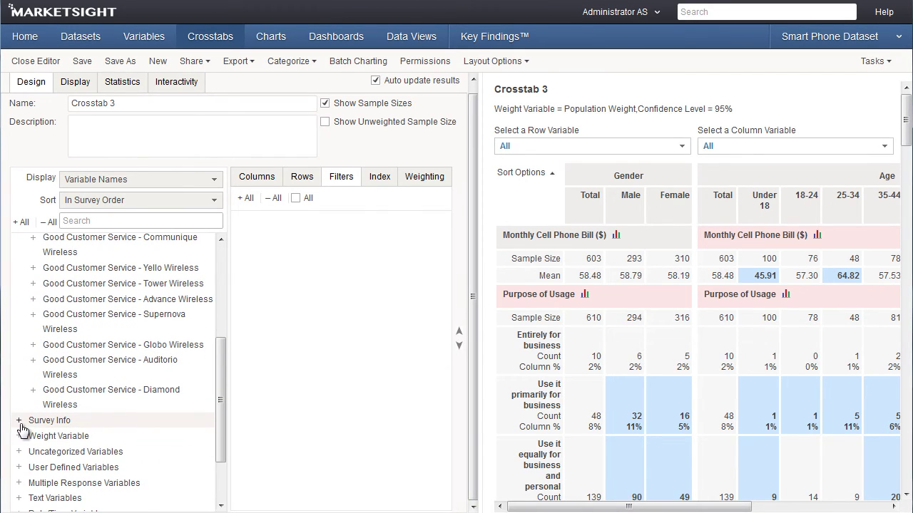
pyautogui.click(19, 420)
pyautogui.scroll(-2, 22, 427)
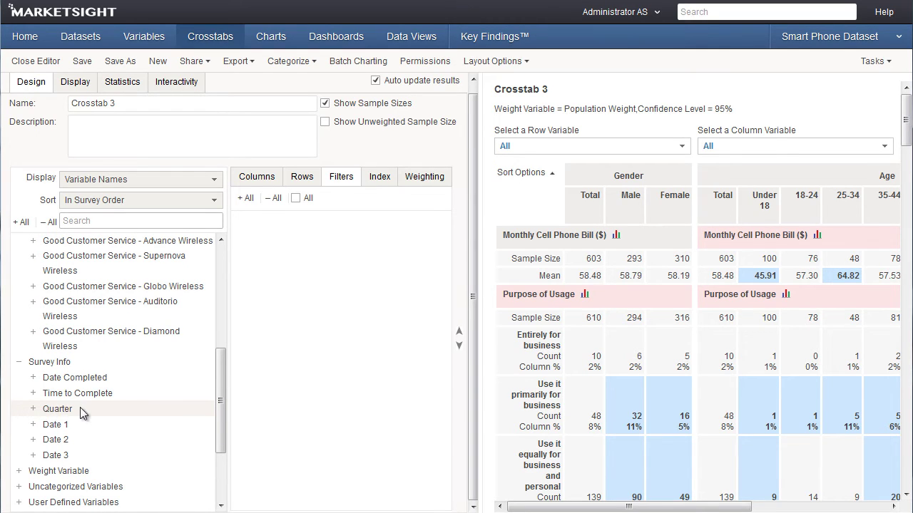
pyautogui.moveTo(82, 407); pyautogui.dragTo(284, 264)
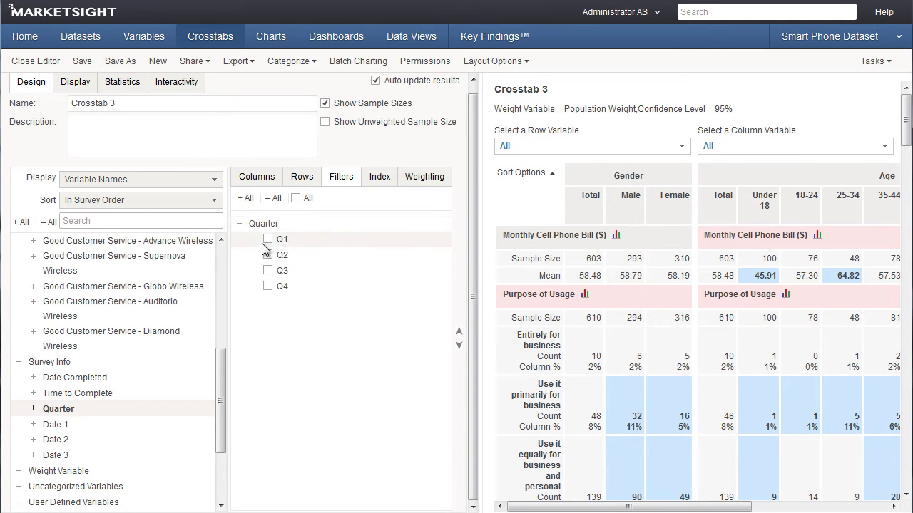
pyautogui.click(267, 239)
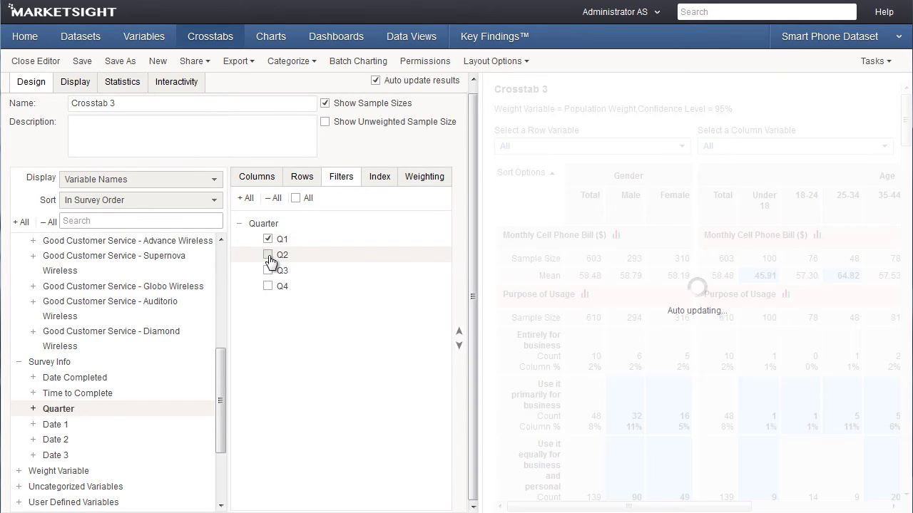
pyautogui.click(268, 255)
pyautogui.click(267, 271)
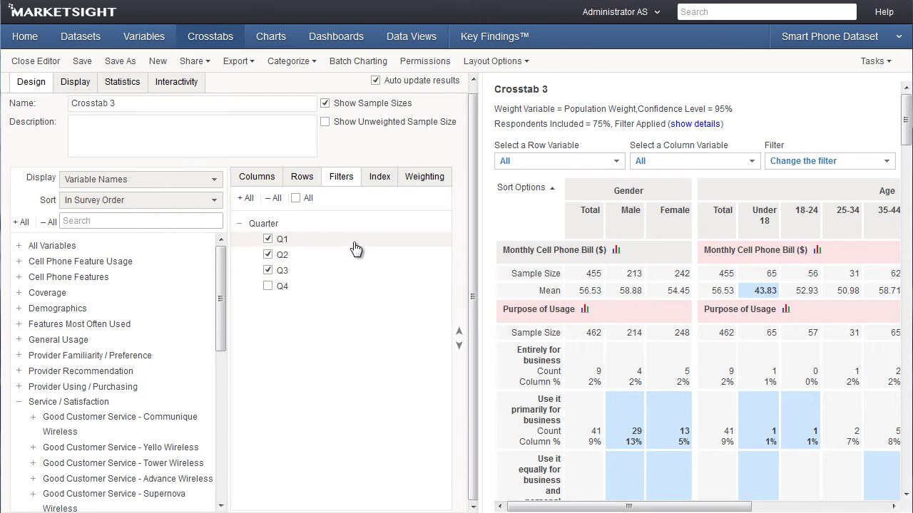
# Review the Index options, then confirm weighting by Population Weight at 95% confidence
pyautogui.click(380, 185)
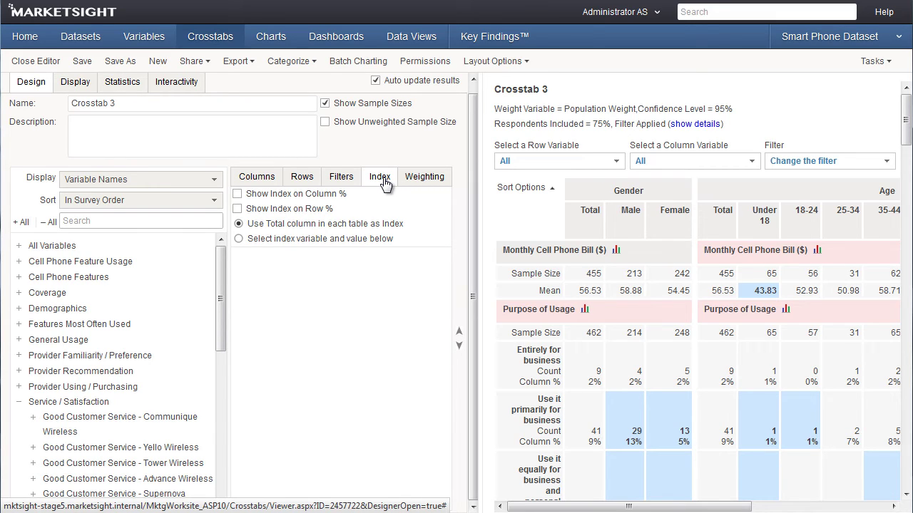
pyautogui.click(425, 182)
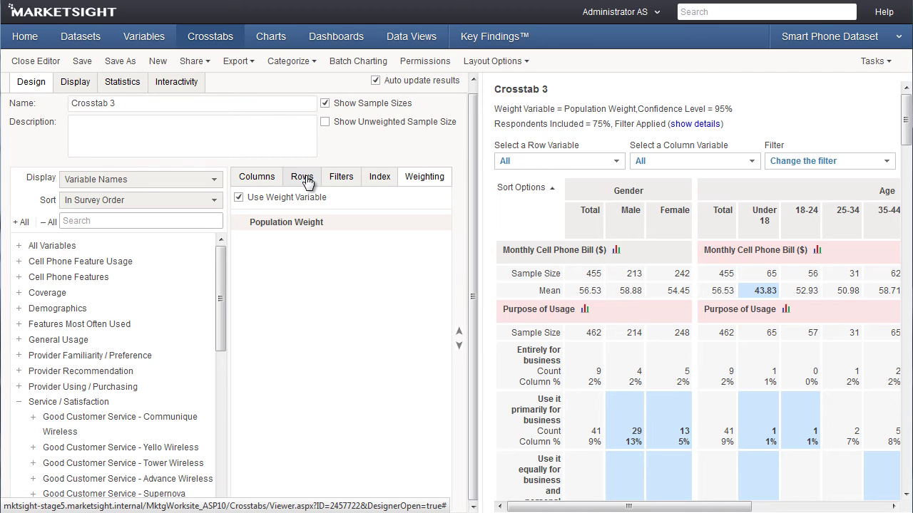
# Save Crosstab 3, close the editor, and scroll to the Good Customer Service Top 2, Bottom 2 and NPS rows
pyautogui.click(74, 62)
pyautogui.click(56, 62)
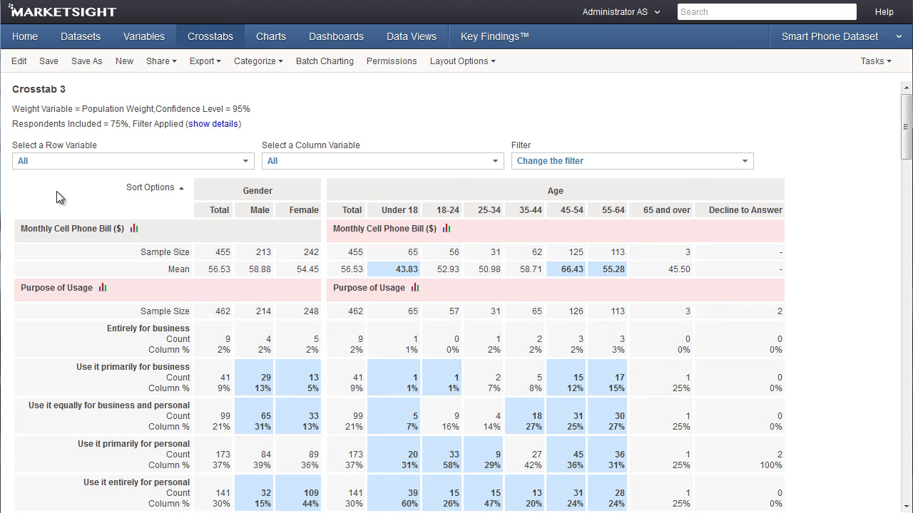
pyautogui.scroll(-3, 57, 191)
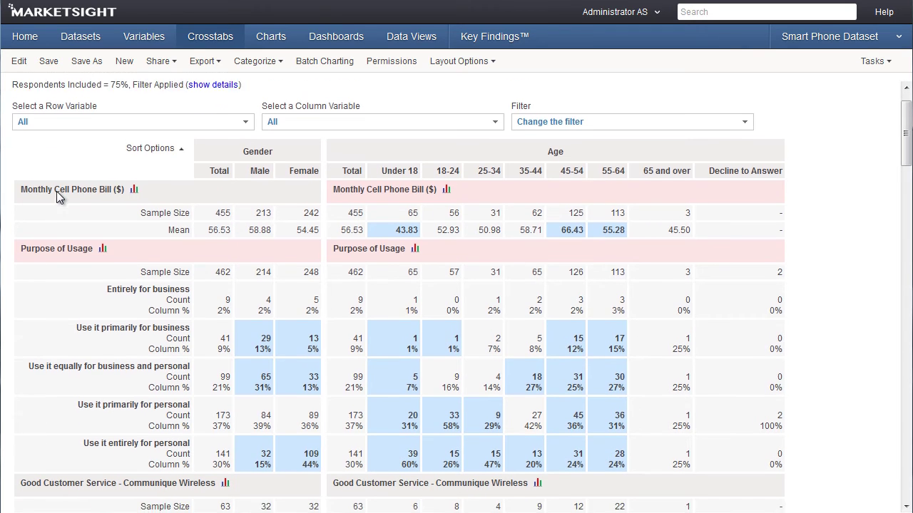
pyautogui.scroll(-5, 53, 194)
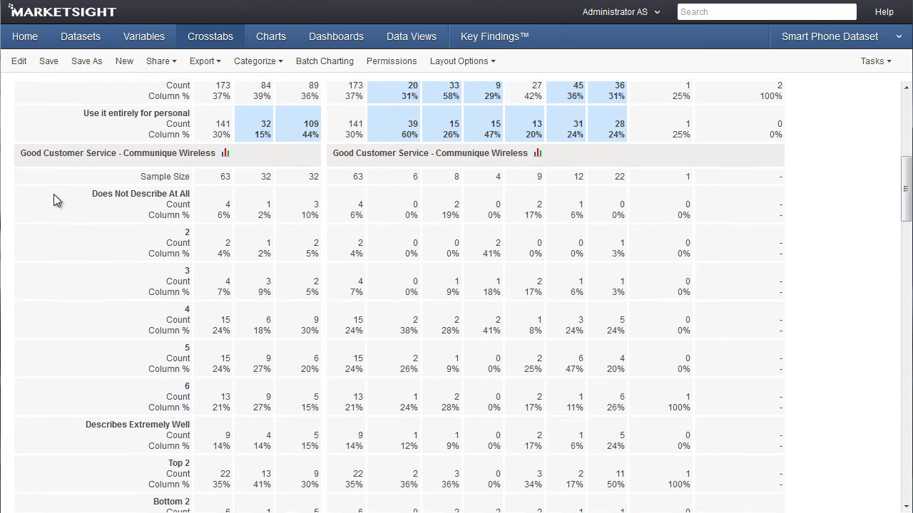
pyautogui.scroll(-1, 54, 200)
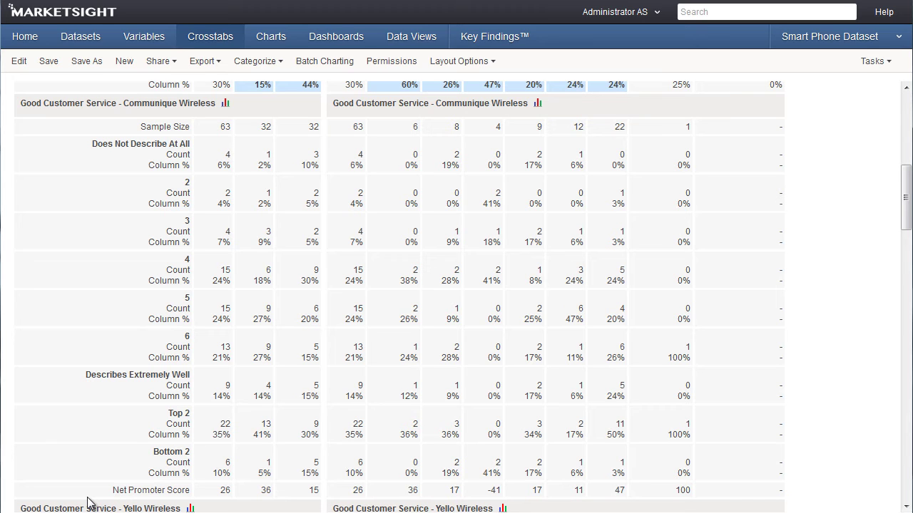
# Check a shaded cell's significance tooltip, show the Quarter = Q1 OR Q2 OR Q3 filter details, and list export formats
pyautogui.scroll(7, 88, 503)
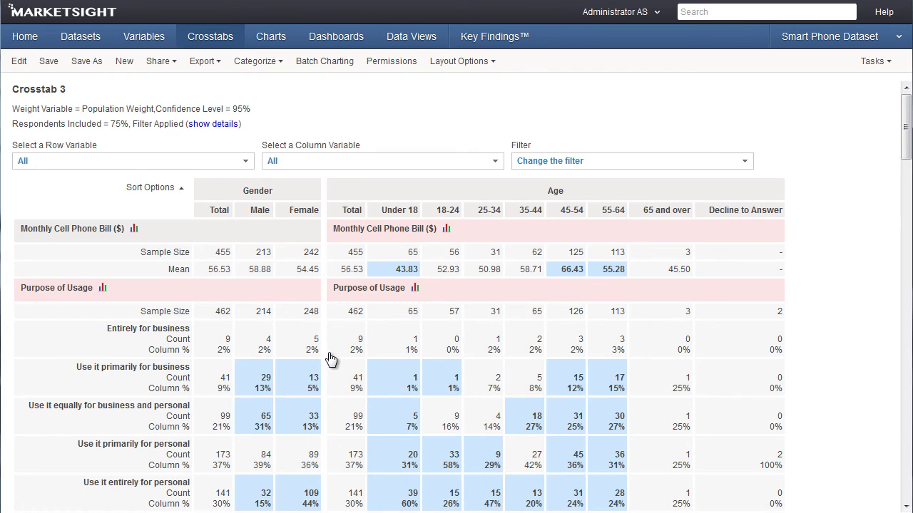
pyautogui.scroll(-1, 330, 358)
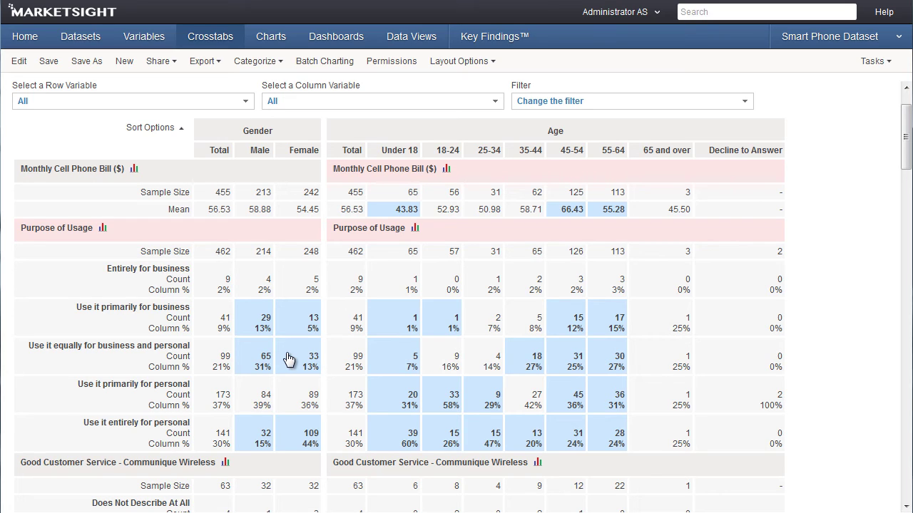
pyautogui.moveTo(289, 358)
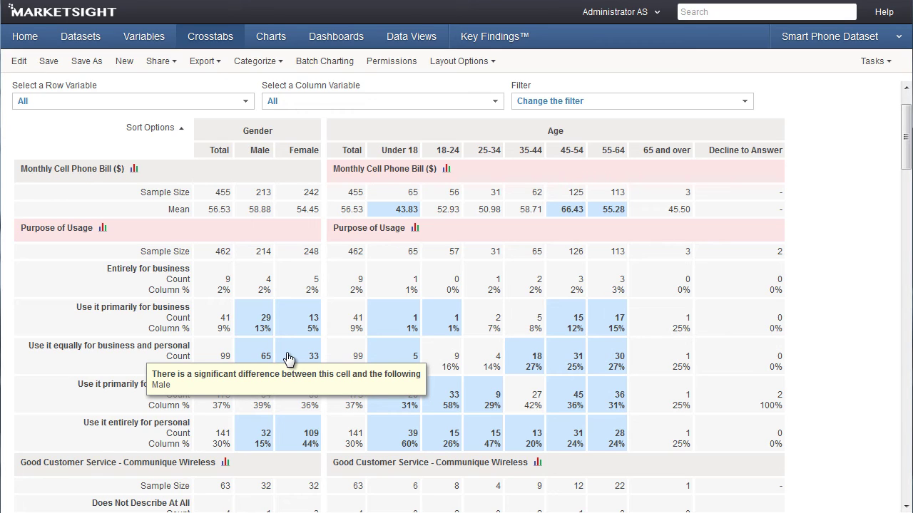
pyautogui.scroll(2, 288, 359)
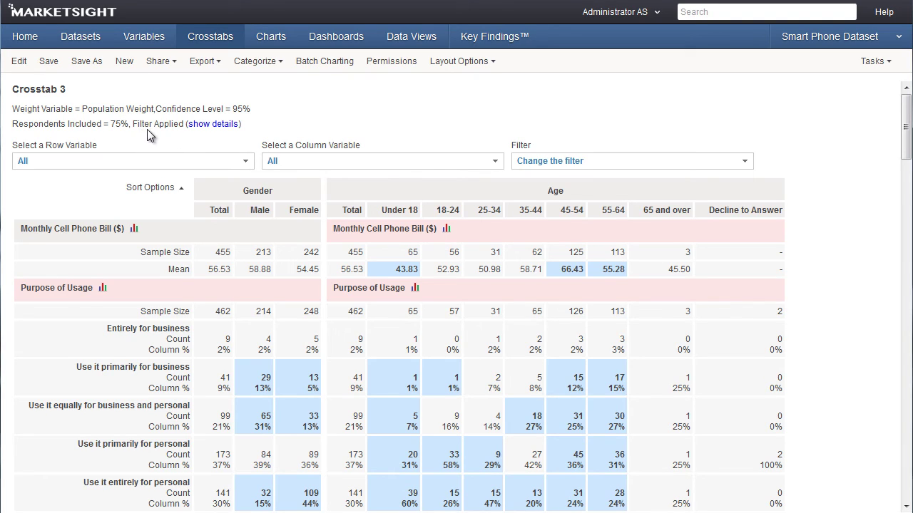
pyautogui.click(199, 128)
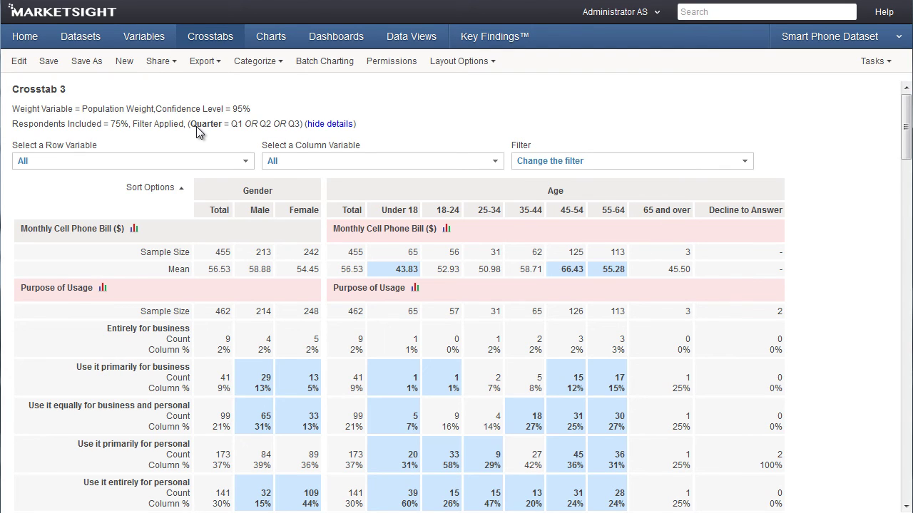
pyautogui.click(222, 66)
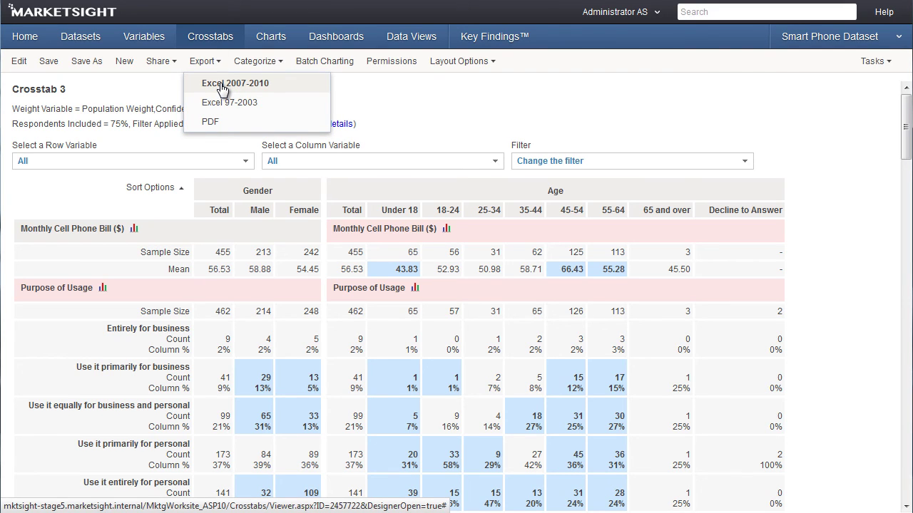
# Export Crosstab 3 as an Excel 2007-2010 file and confirm the task shows Done
pyautogui.click(222, 85)
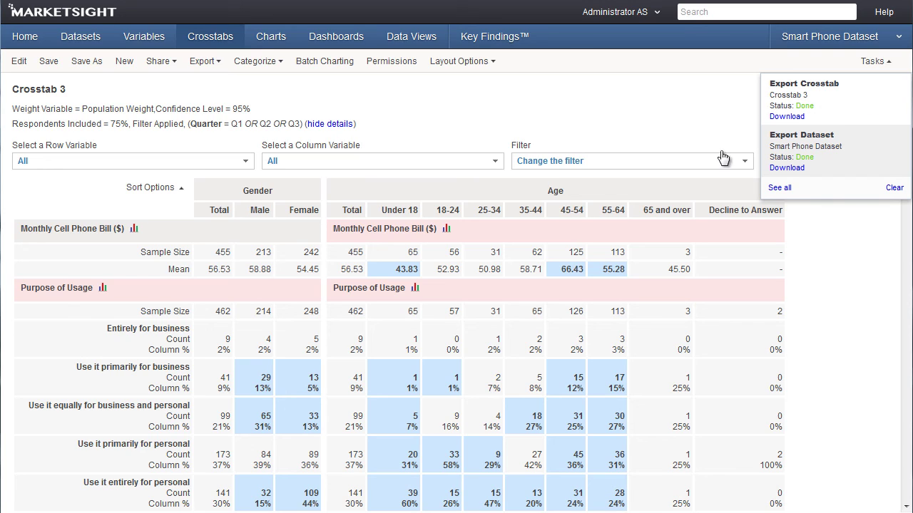
# Chart Monthly Cell Phone Bill ($) by Gender as columns, then reopen Crosstab 3 in the editor
pyautogui.click(134, 230)
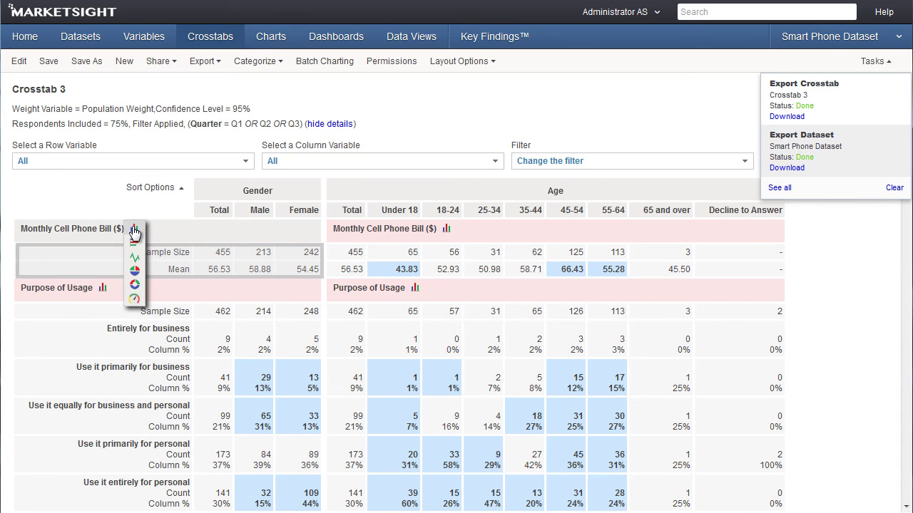
pyautogui.click(134, 231)
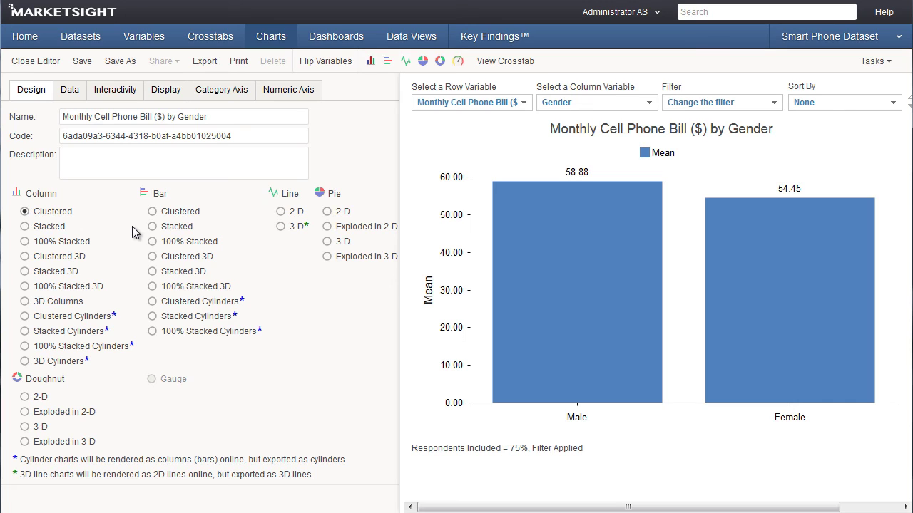
pyautogui.click(511, 63)
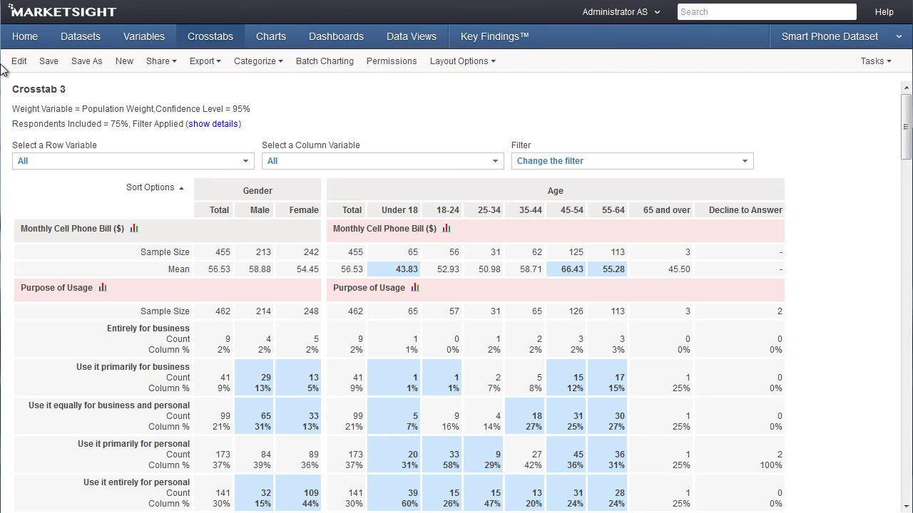
pyautogui.click(13, 62)
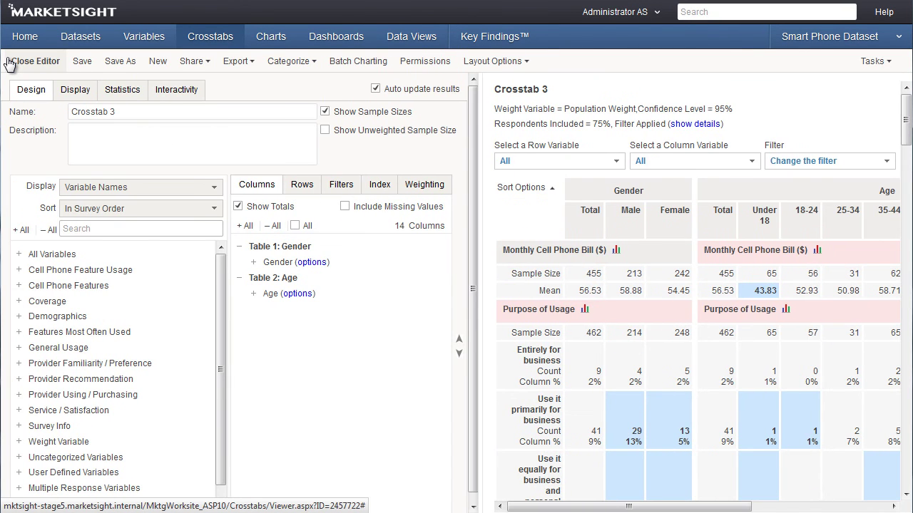